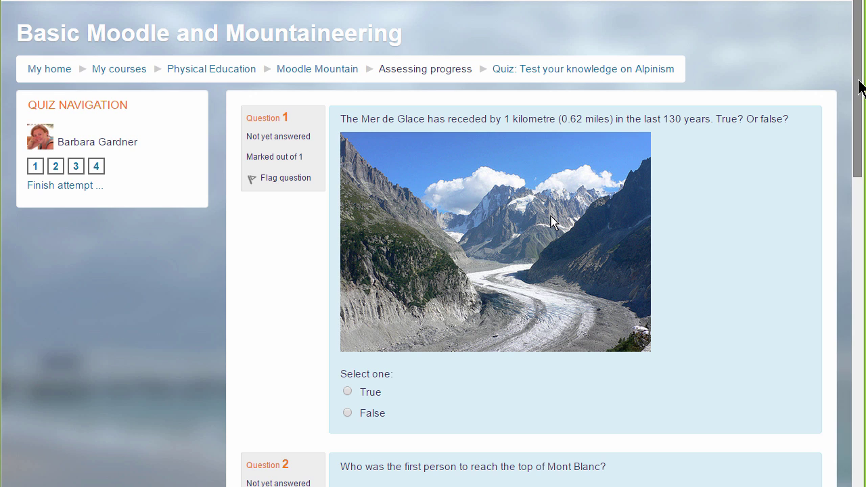
pyautogui.moveTo(861, 88); pyautogui.dragTo(854, 331)
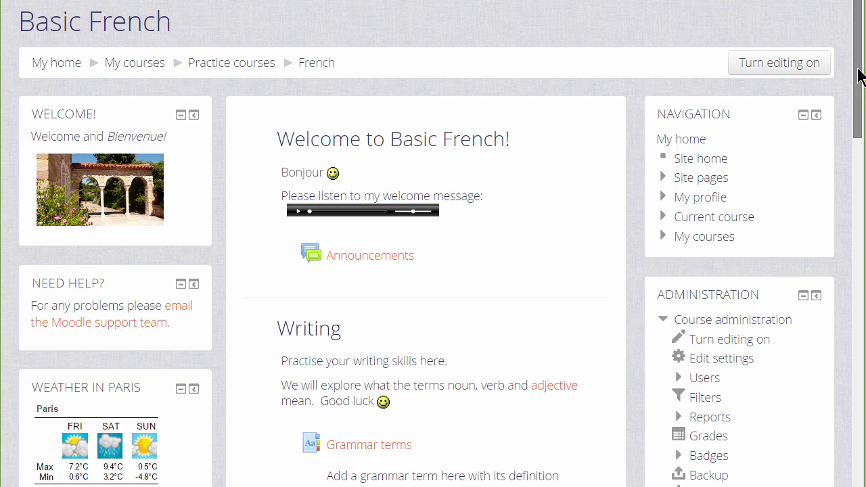
pyautogui.scroll(-1, 858, 71)
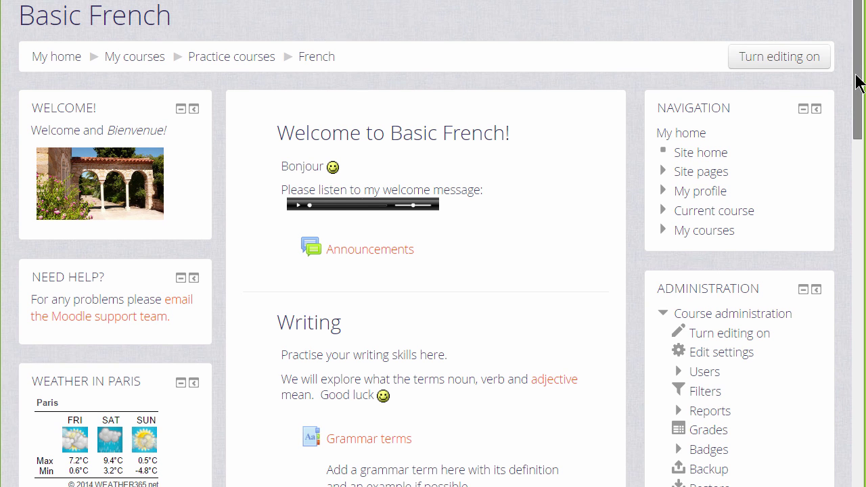
pyautogui.moveTo(856, 76); pyautogui.dragTo(859, 153)
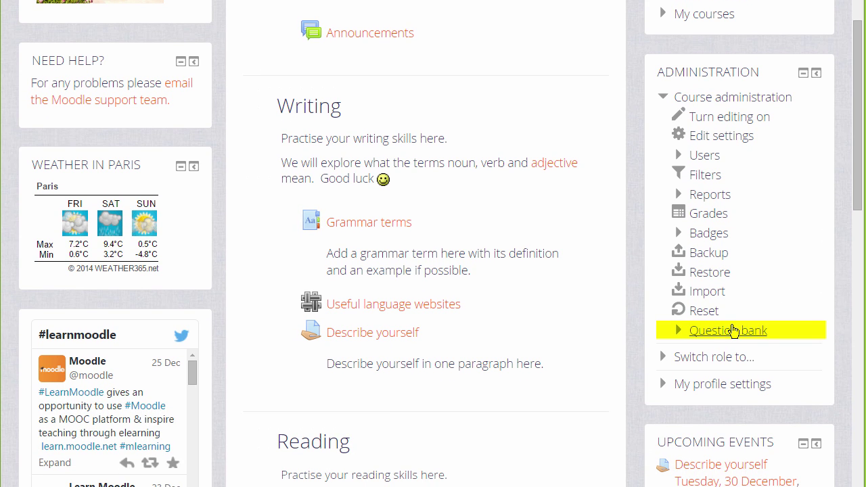
pyautogui.click(729, 330)
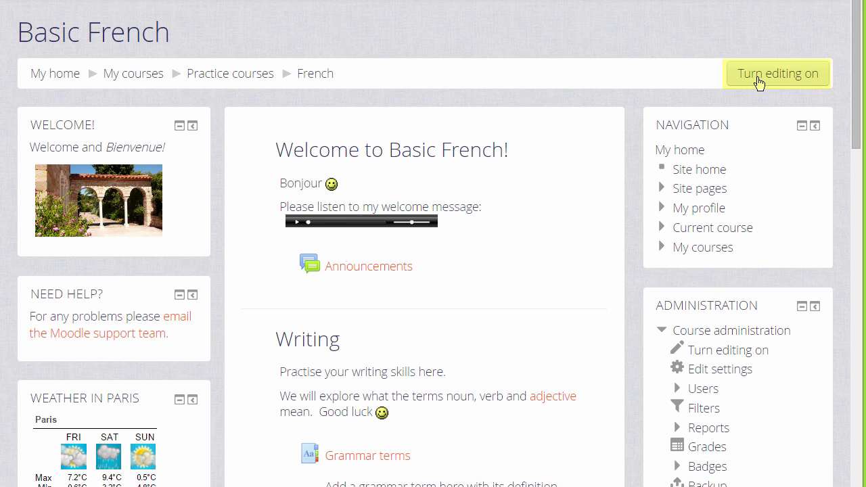
# - Turn on editing for the Basic French course and add a Quiz activity to the Welcome to Basic French! section
pyautogui.click(729, 352)
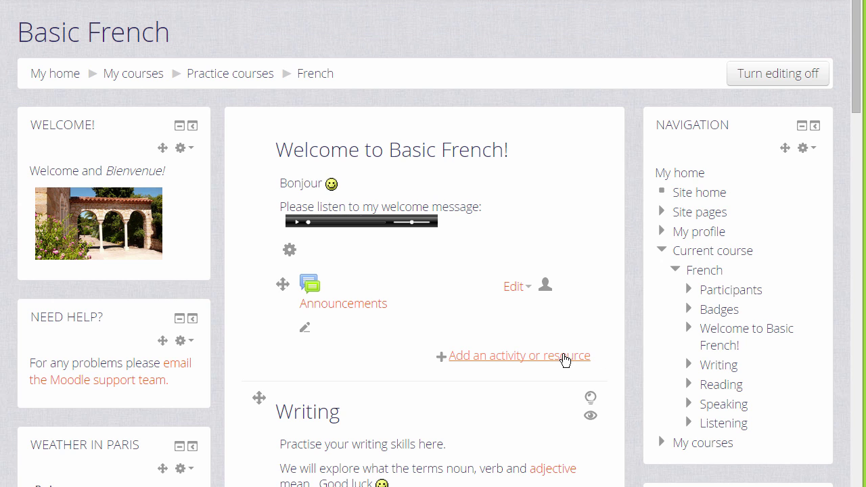
pyautogui.click(566, 359)
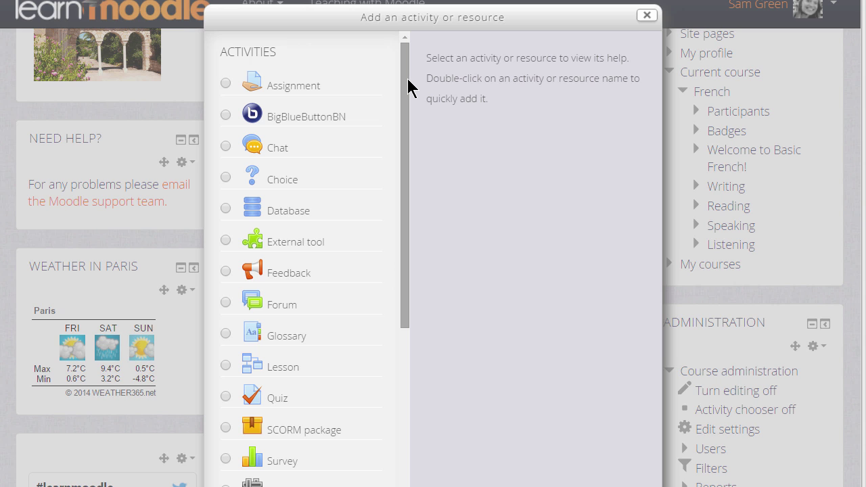
pyautogui.moveTo(405, 88); pyautogui.dragTo(408, 207)
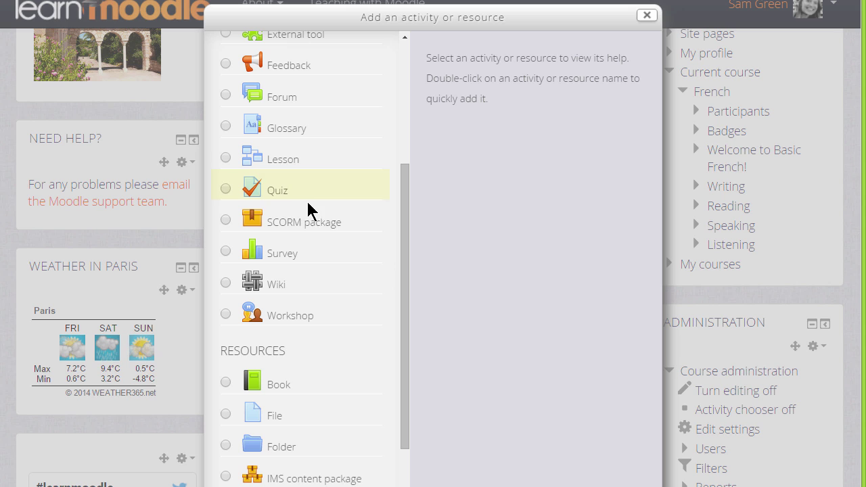
pyautogui.click(226, 191)
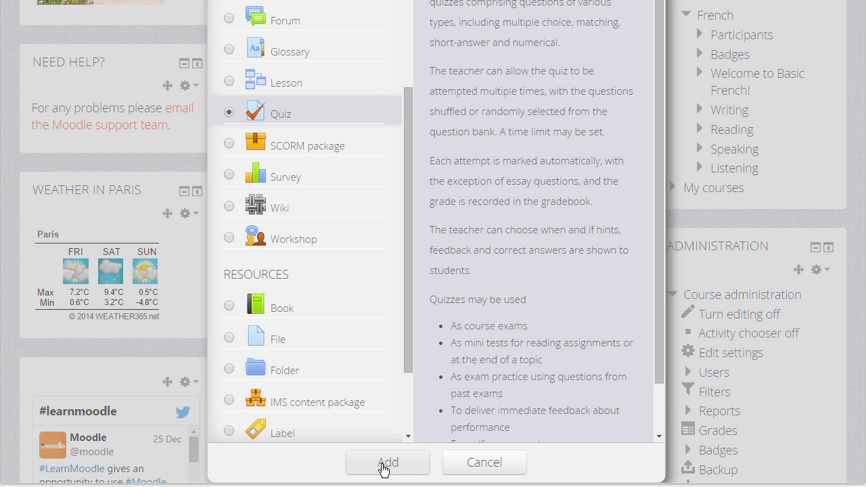
pyautogui.doubleClick(230, 114)
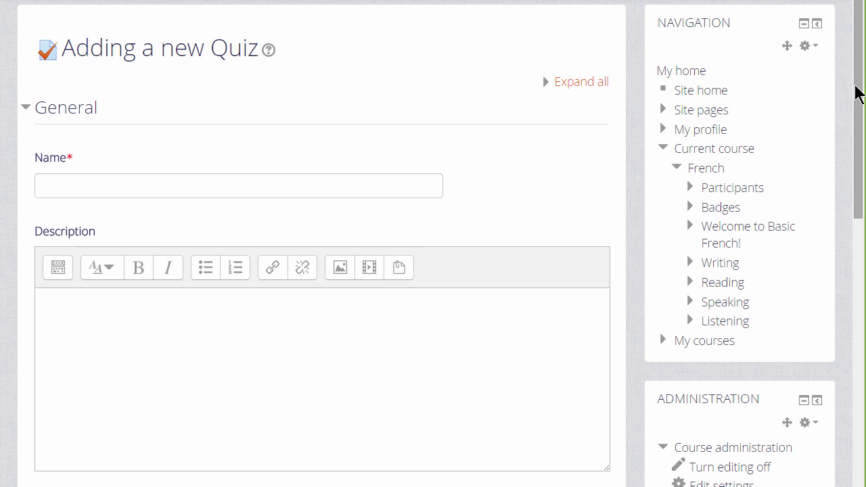
# - Name the quiz "Prior knowledge quiz" and enter the description "A quiz to find out how much you already know about French-speaking countries."
pyautogui.click(291, 186)
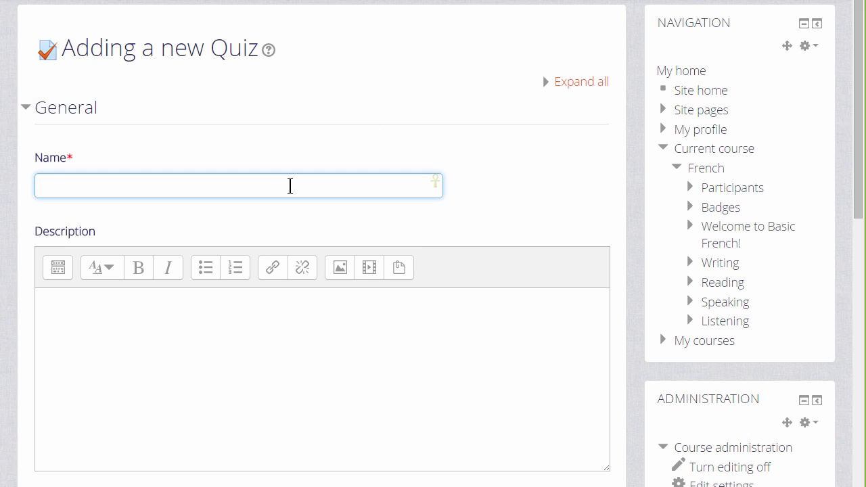
pyautogui.write('Prior knowledge qui')
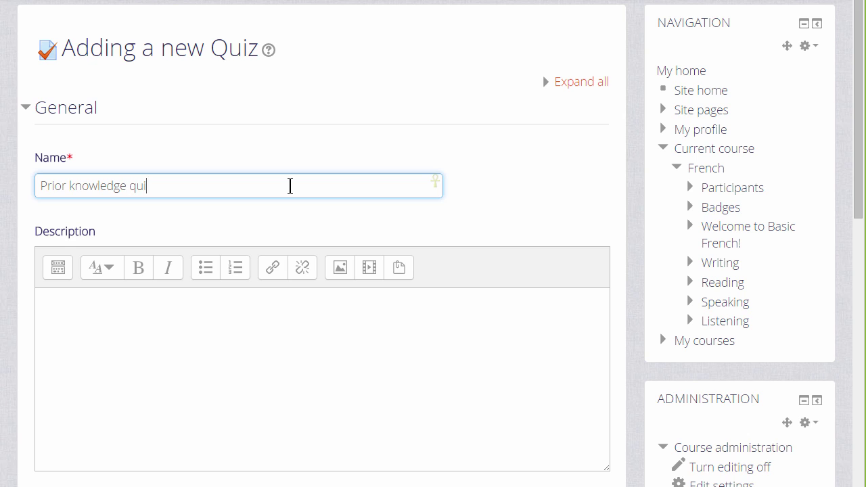
pyautogui.write('z')
pyautogui.click(264, 404)
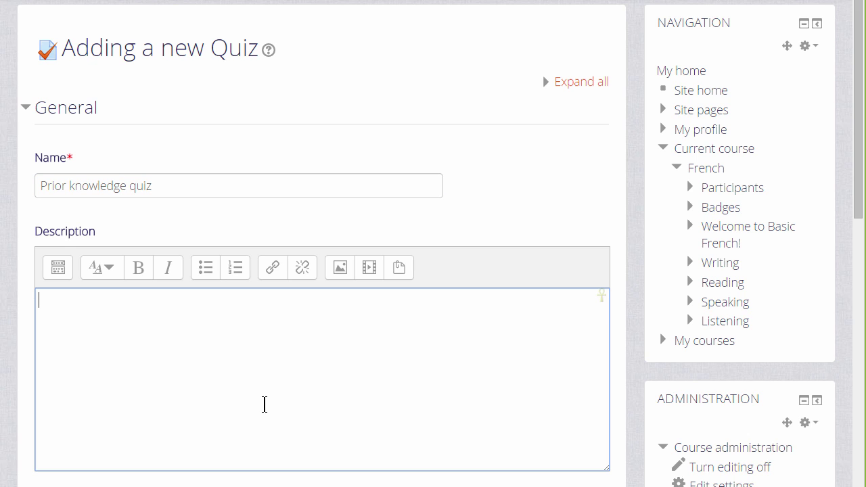
pyautogui.write('A quiz to find out how ')
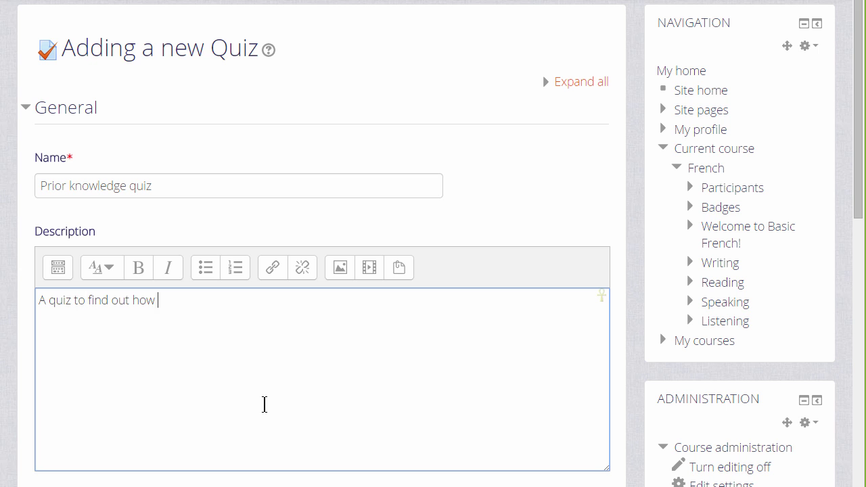
pyautogui.write('much you already know about French-speaking countries.')
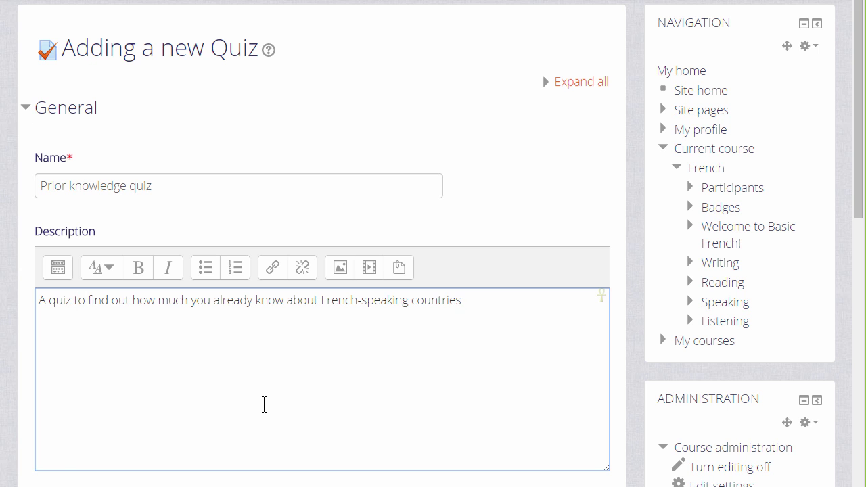
# - Save the new quiz without changing its other settings and display it
pyautogui.scroll(-3, 858, 78)
pyautogui.scroll(-1, 858, 78)
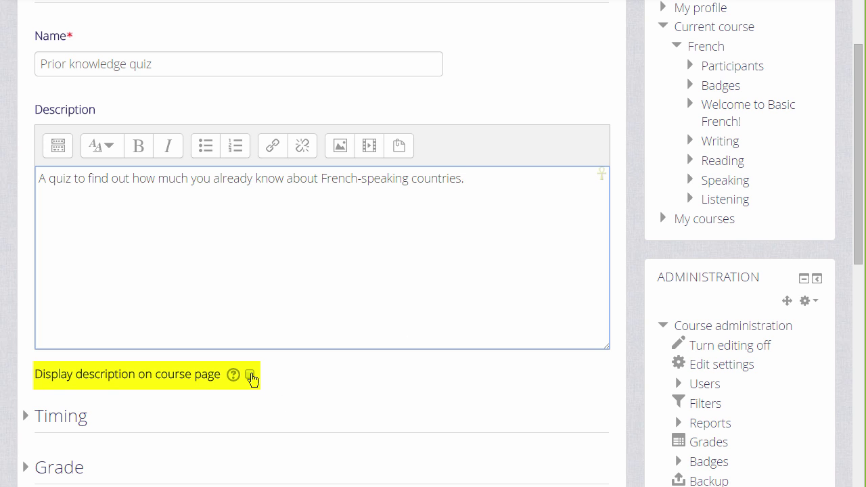
pyautogui.scroll(-4, 251, 379)
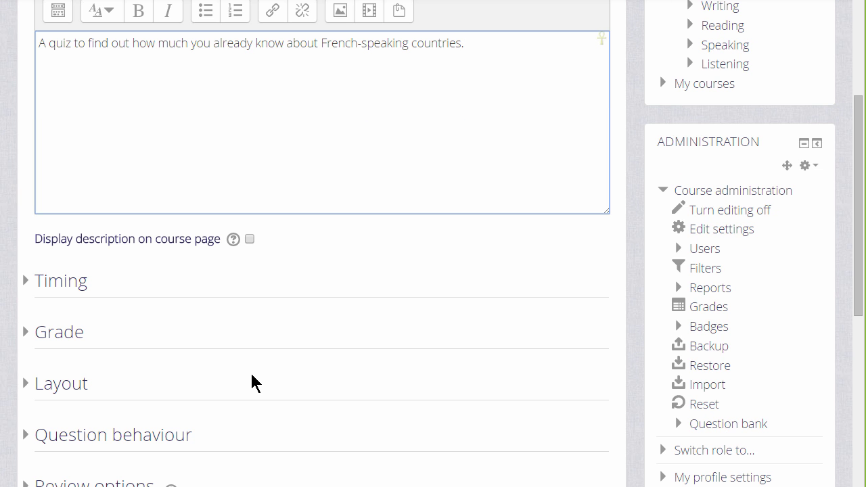
pyautogui.scroll(-8, 251, 382)
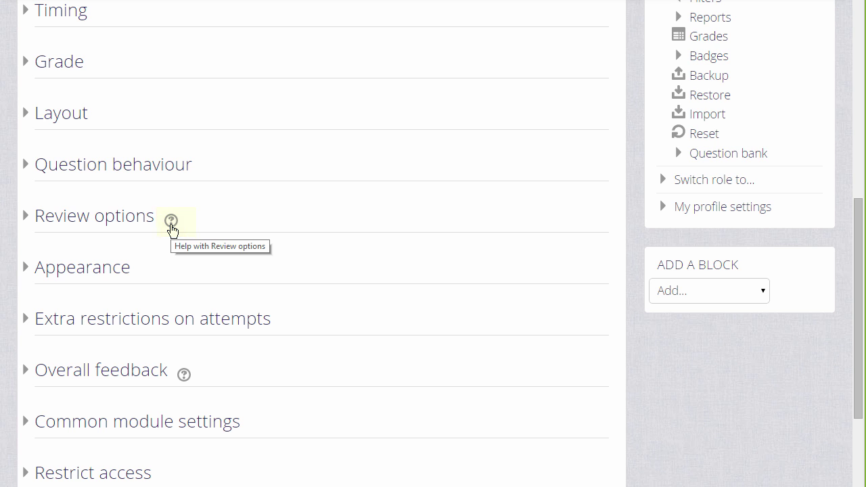
pyautogui.scroll(-4, 172, 231)
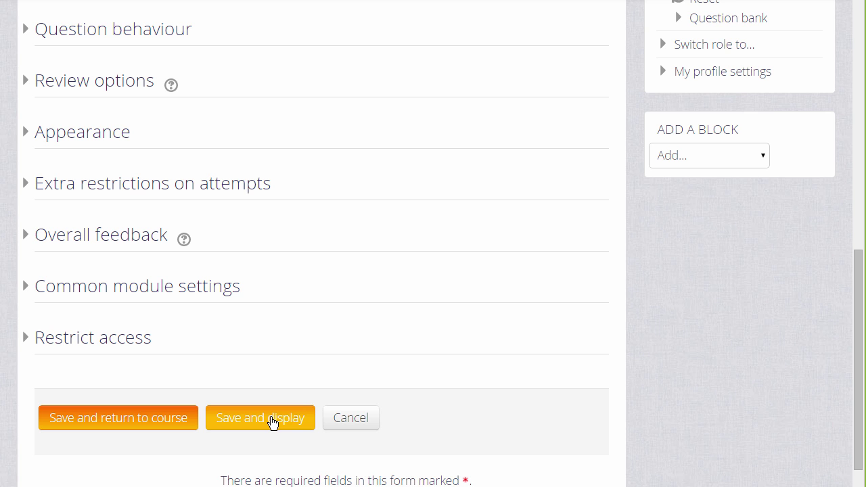
pyautogui.click(273, 420)
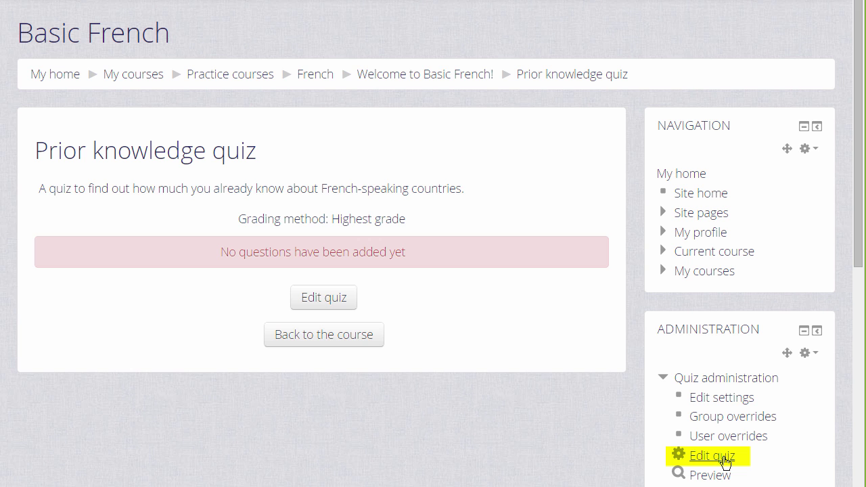
# - Open the Prior knowledge quiz for editing and start adding a new question to it
pyautogui.click(723, 459)
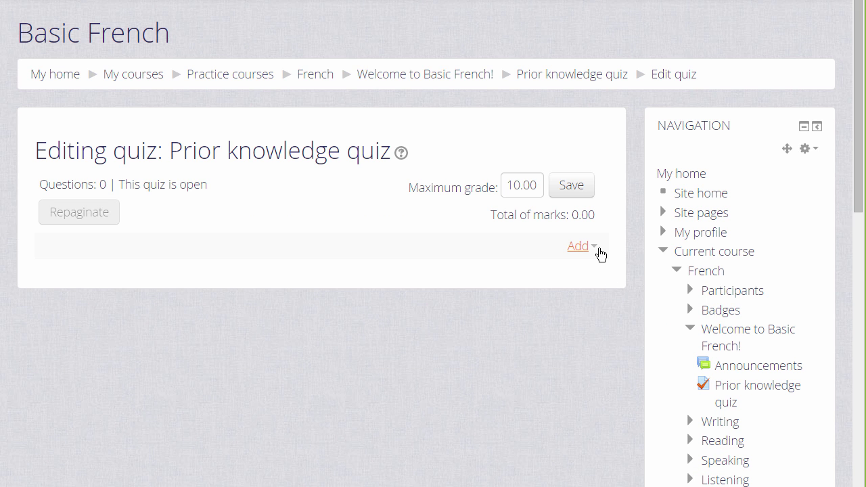
pyautogui.click(600, 255)
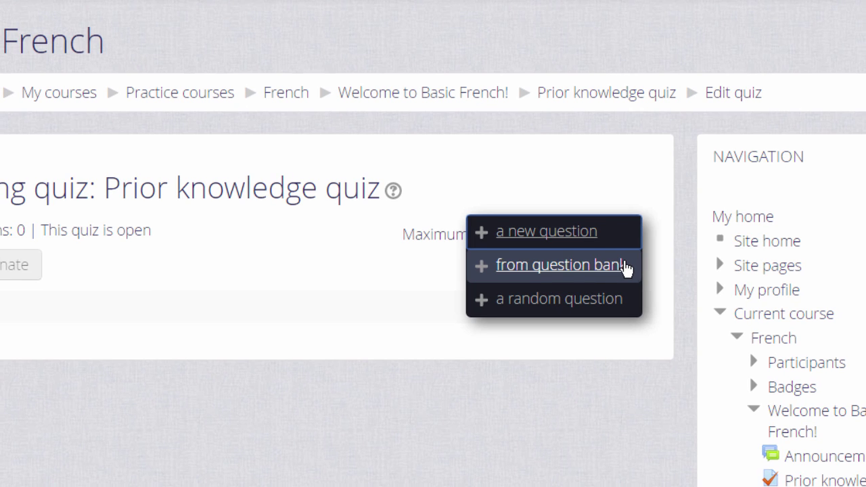
pyautogui.click(588, 233)
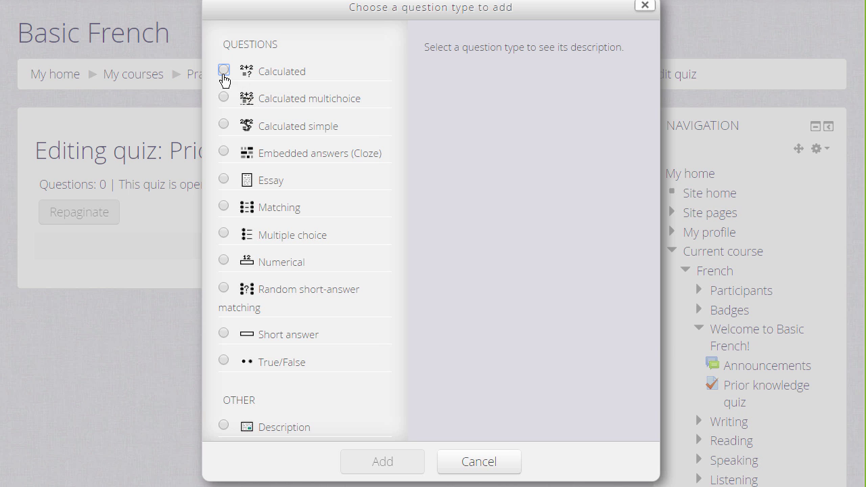
# - Read the descriptions of the Calculated, Matching, Multiple choice, Essay and Description question types
pyautogui.click(224, 70)
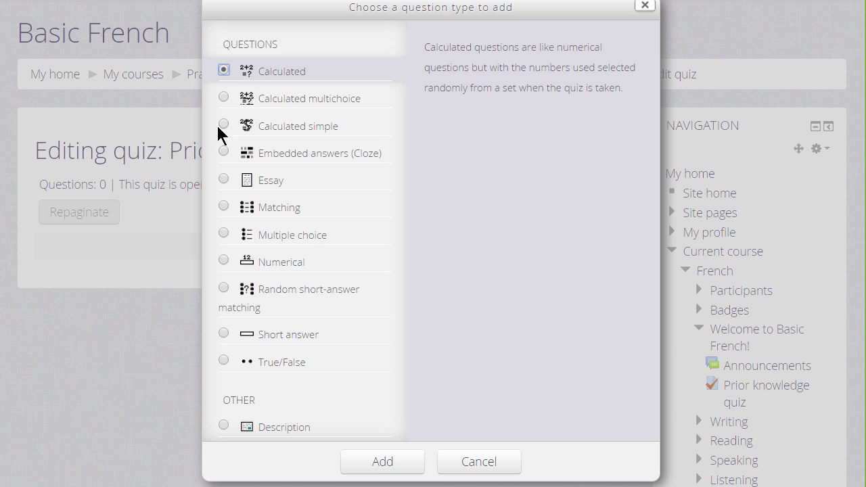
pyautogui.click(224, 206)
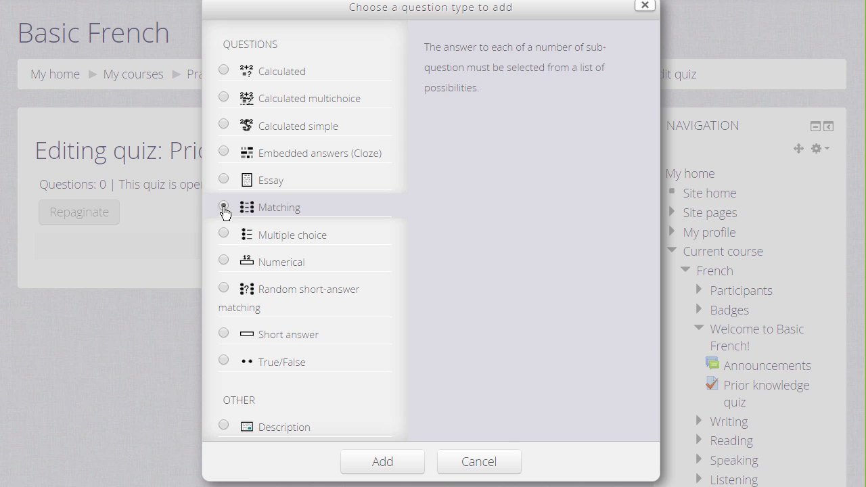
pyautogui.click(224, 236)
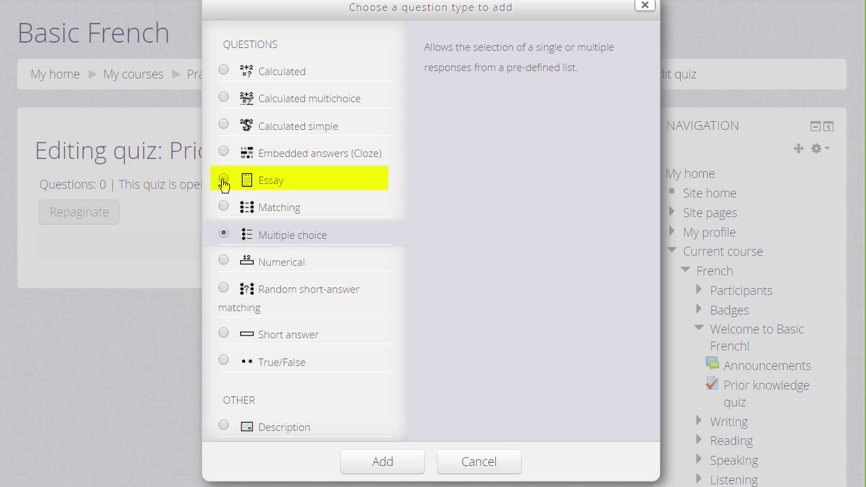
pyautogui.click(223, 181)
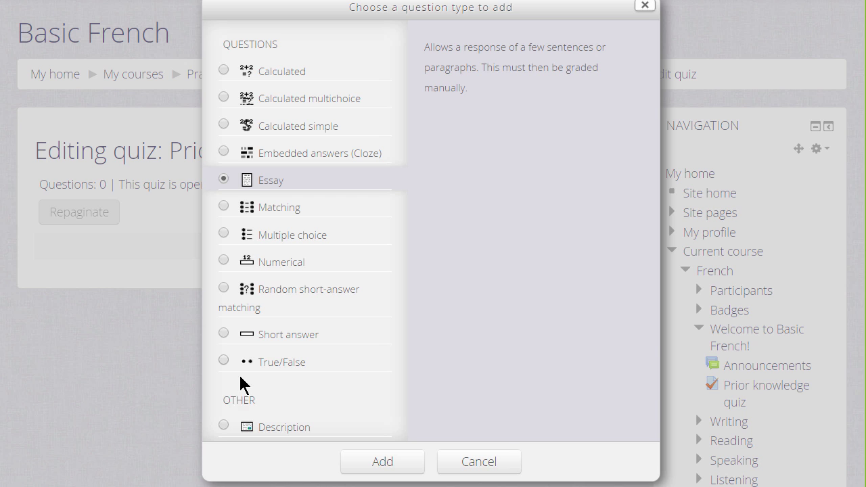
pyautogui.click(224, 427)
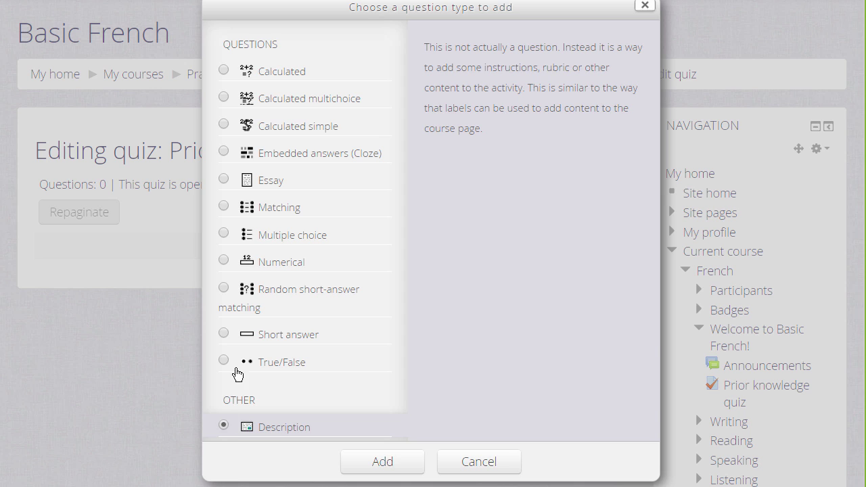
# - Add a Multiple choice question and name it "Official language"
pyautogui.click(226, 235)
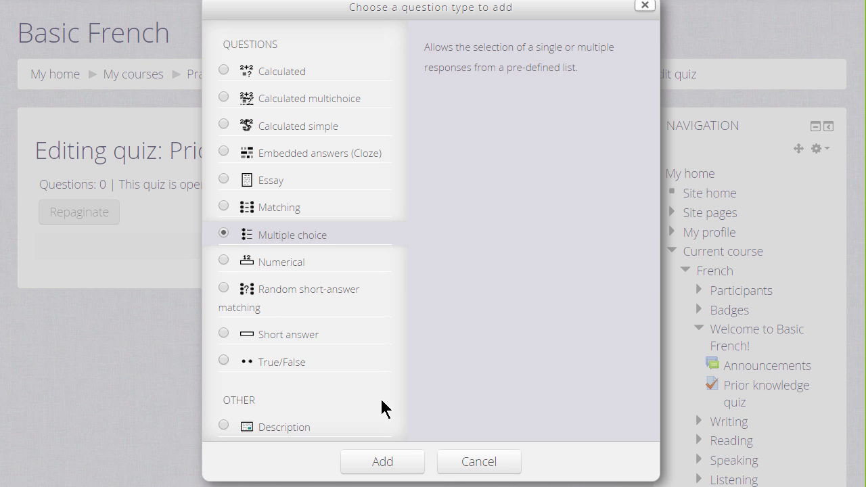
pyautogui.click(396, 460)
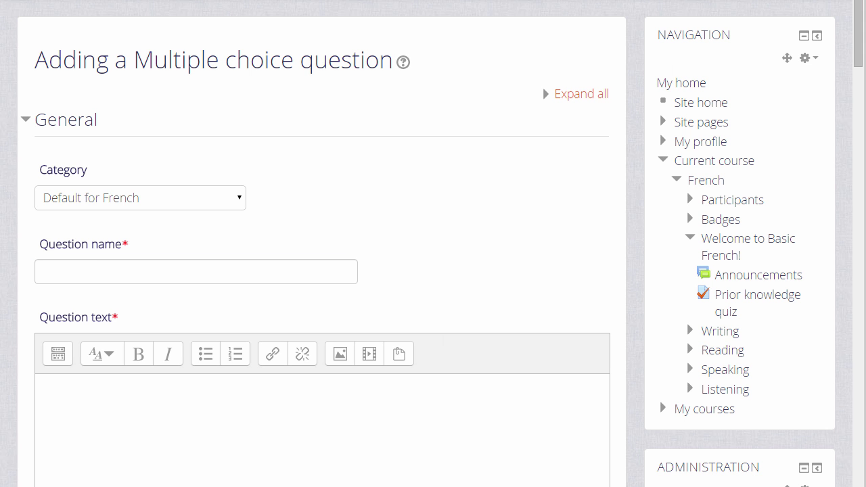
pyautogui.click(278, 282)
pyautogui.write('Official language')
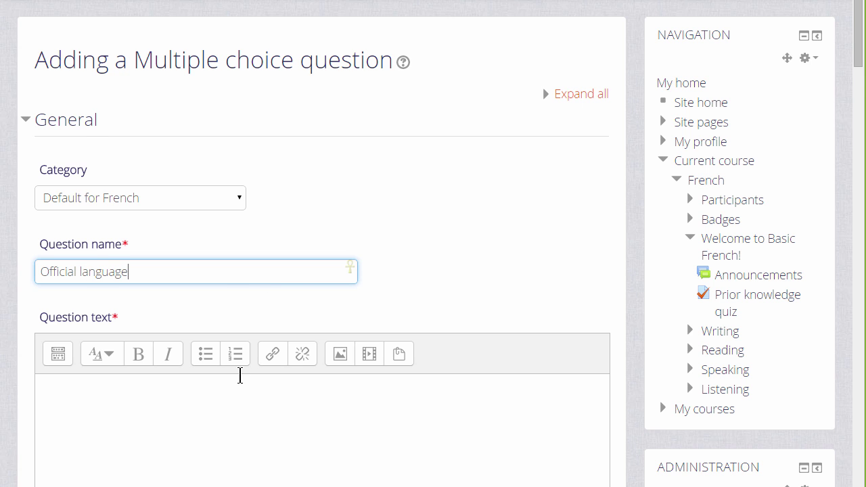
# - Enter the question text "In which country is French an official language?"
pyautogui.scroll(-3, 239, 376)
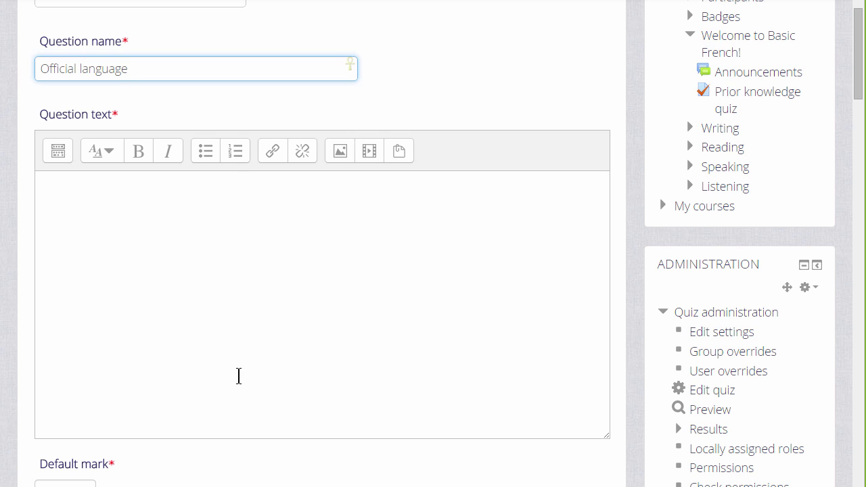
pyautogui.click(121, 238)
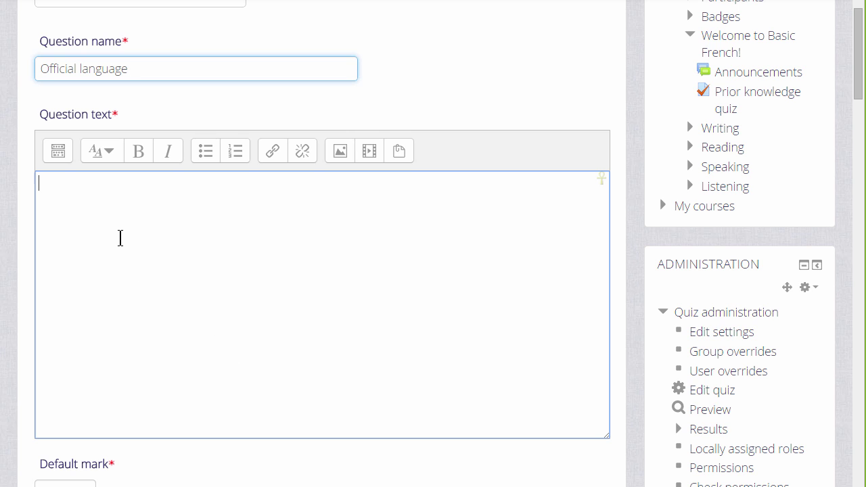
pyautogui.write('In which ')
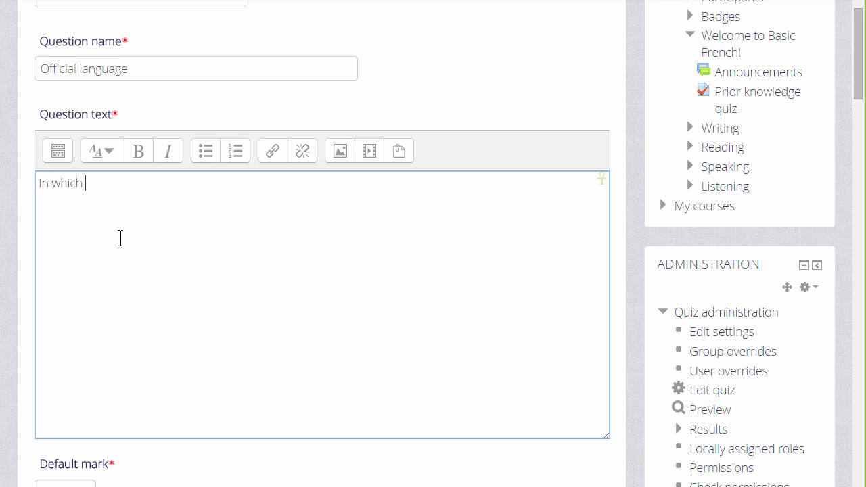
pyautogui.write('country is French an official language')
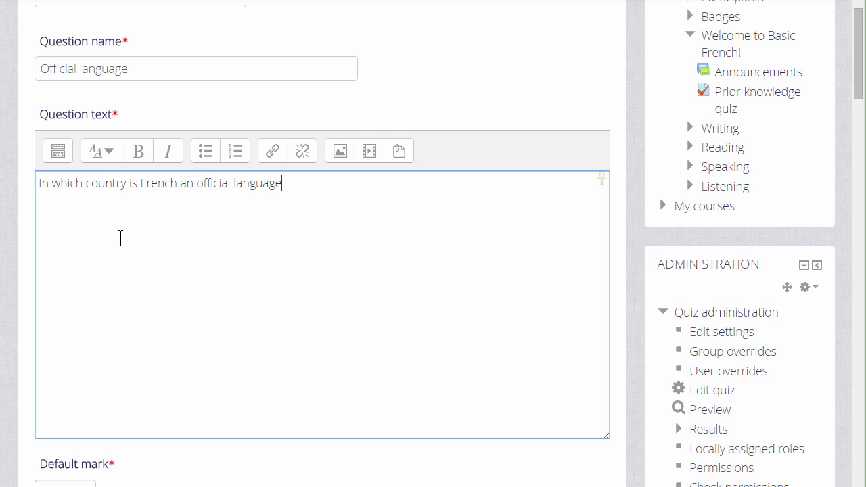
pyautogui.write('?')
pyautogui.scroll(-4, 120, 238)
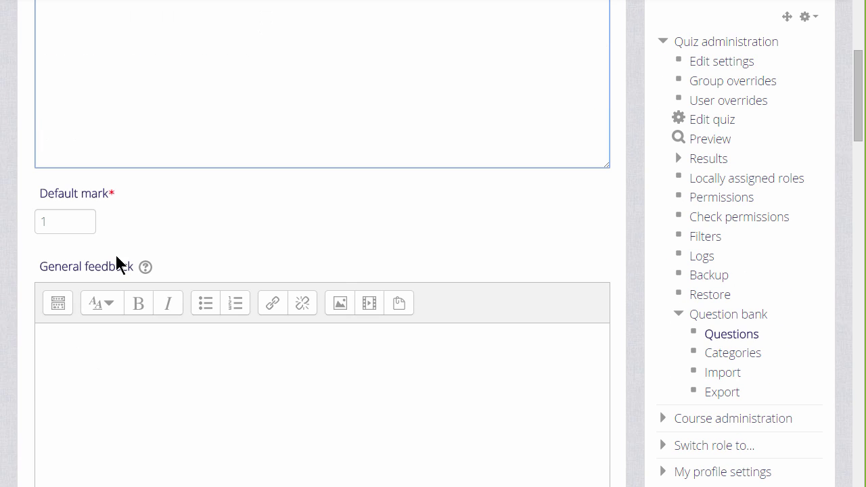
# - Enter "Tunisia" as the first answer choice of the multiple choice question
pyautogui.scroll(-4, 116, 261)
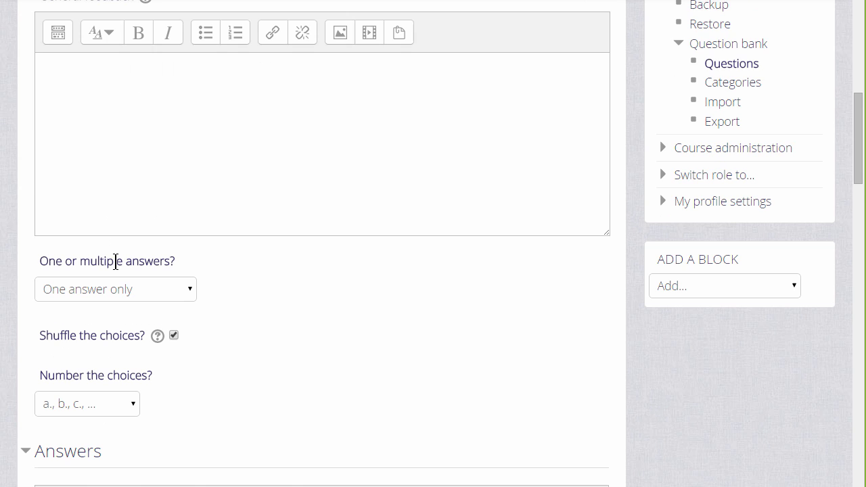
pyautogui.scroll(-2, 115, 261)
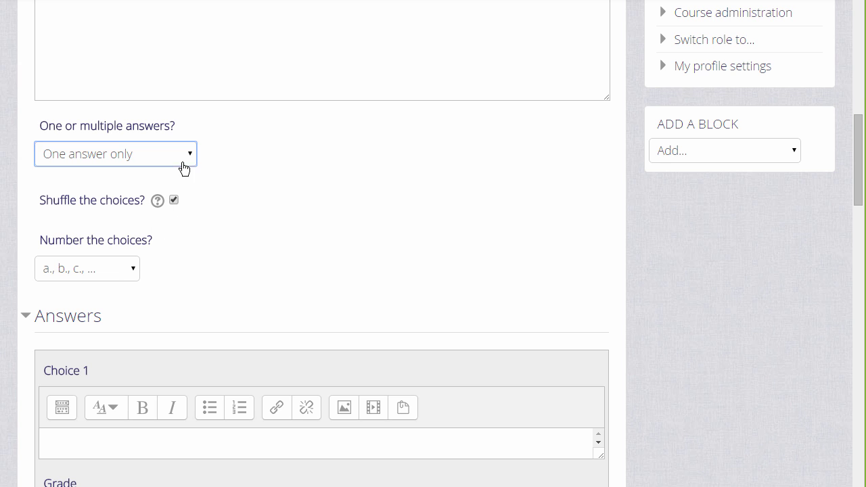
pyautogui.scroll(-3, 136, 271)
pyautogui.click(129, 246)
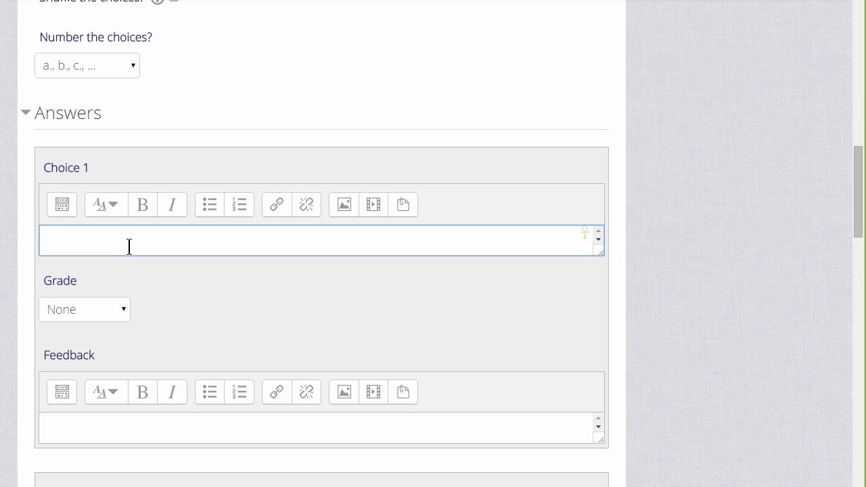
pyautogui.write('Tunisia')
# - Enter "Senegal" as the second answer choice and set its grade to 100%
pyautogui.scroll(-3, 155, 264)
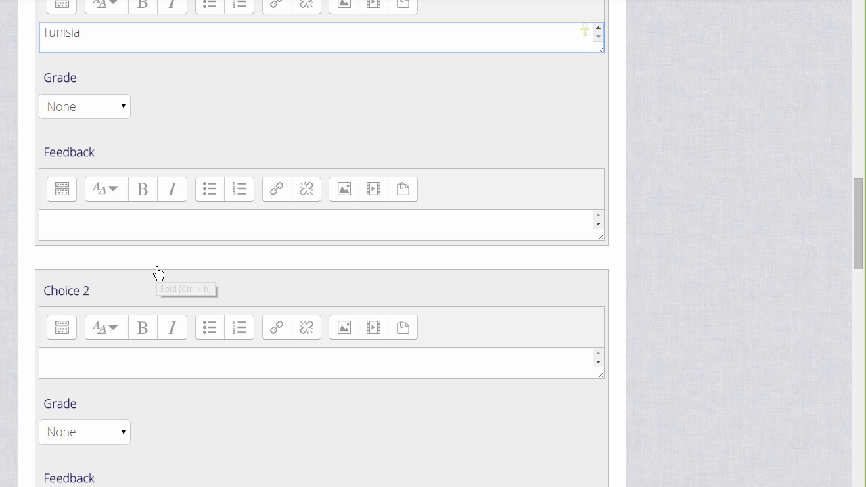
pyautogui.scroll(-1, 203, 285)
pyautogui.click(262, 296)
pyautogui.write('Se')
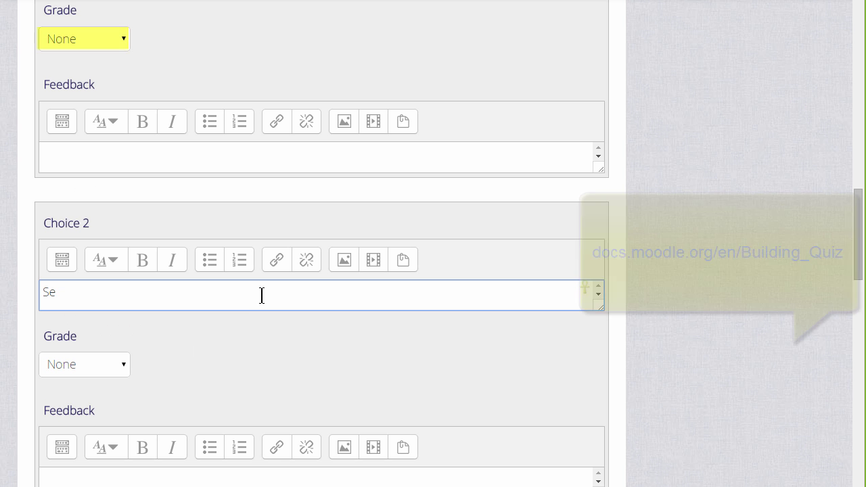
pyautogui.write('negal')
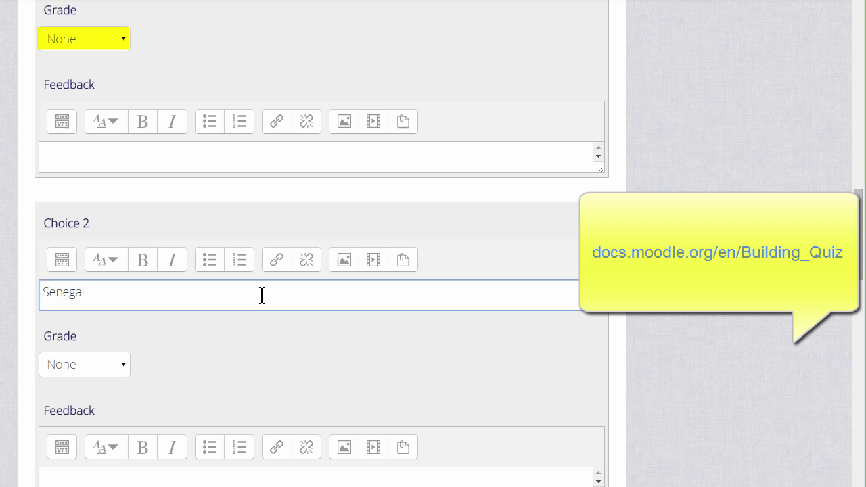
pyautogui.click(128, 368)
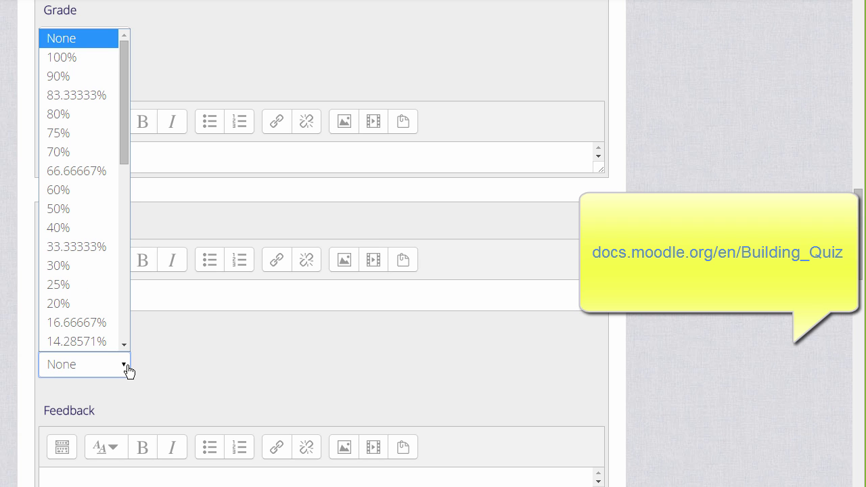
pyautogui.click(76, 59)
# - Enter "Malta" as the third answer choice of the question
pyautogui.scroll(-1, 187, 362)
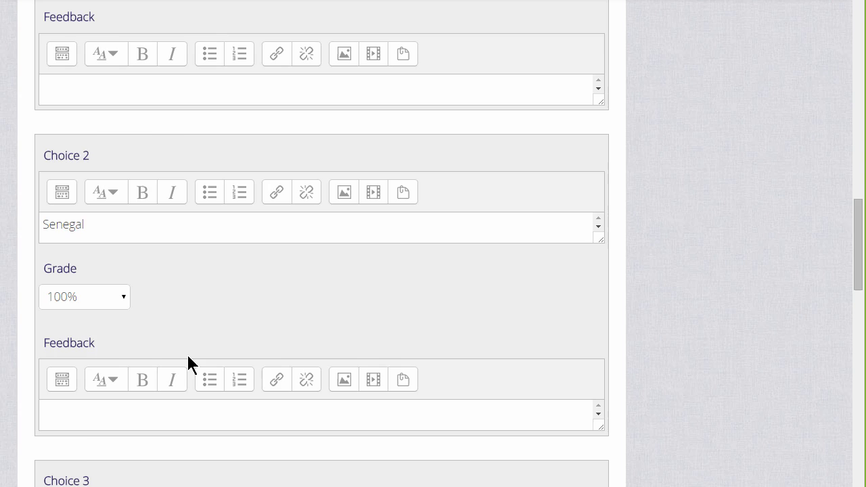
pyautogui.scroll(-1, 187, 361)
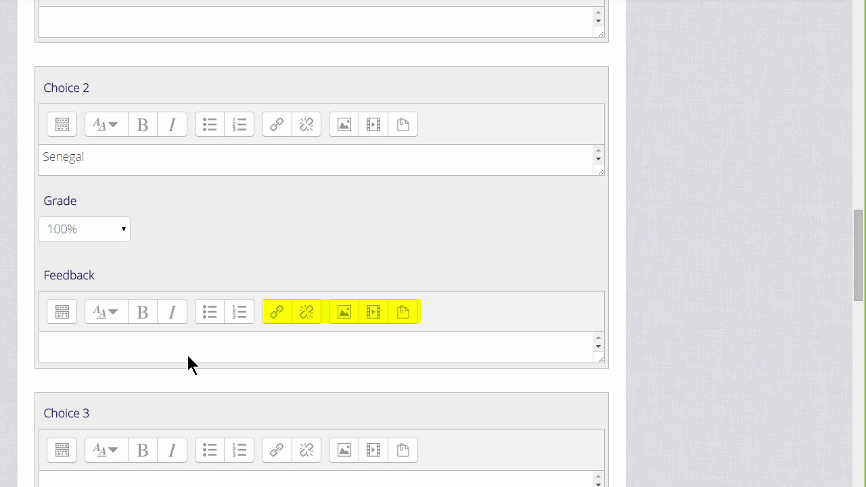
pyautogui.scroll(-2, 188, 356)
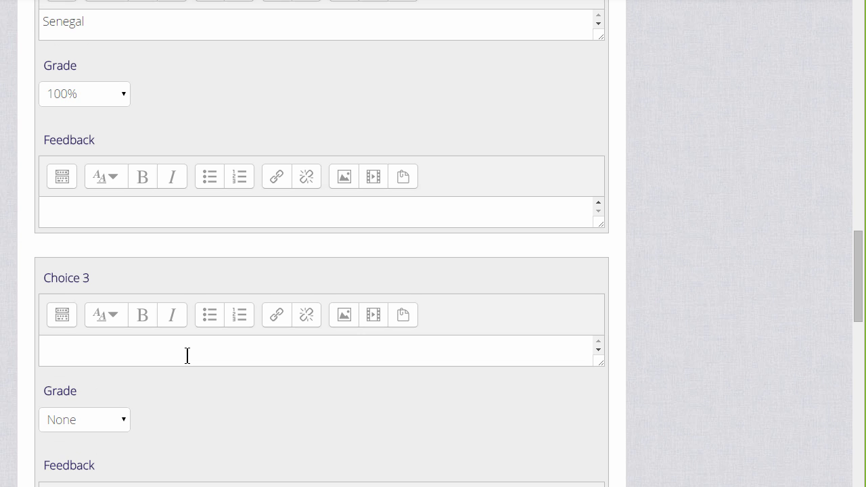
pyautogui.click(188, 356)
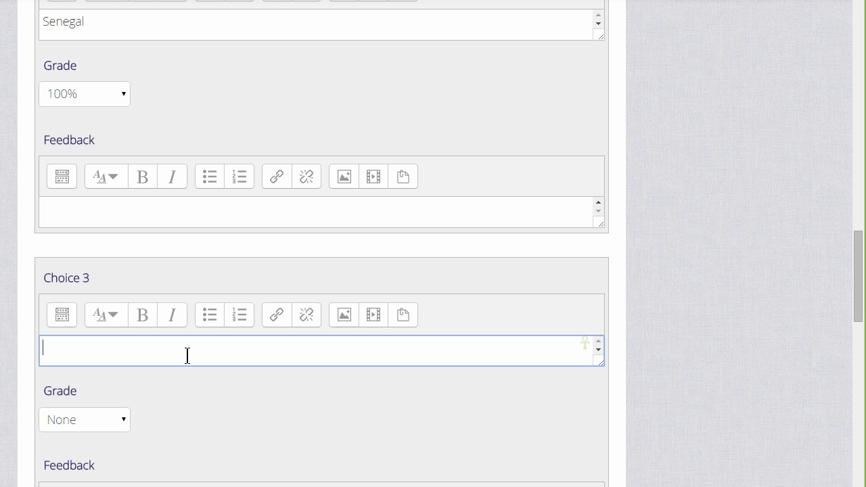
pyautogui.write('Malta')
# - Leave the remaining choices blank and save the question to return to the quiz editing page
pyautogui.scroll(-10, 187, 356)
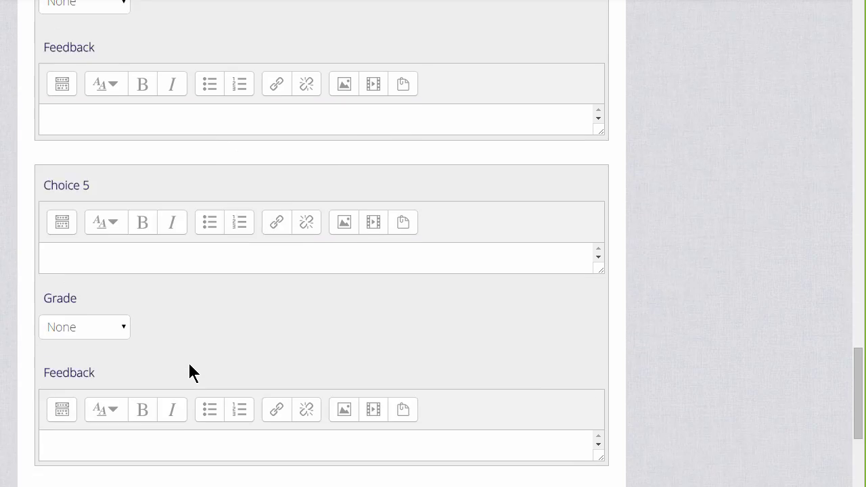
pyautogui.scroll(-5, 188, 369)
pyautogui.scroll(-1, 185, 377)
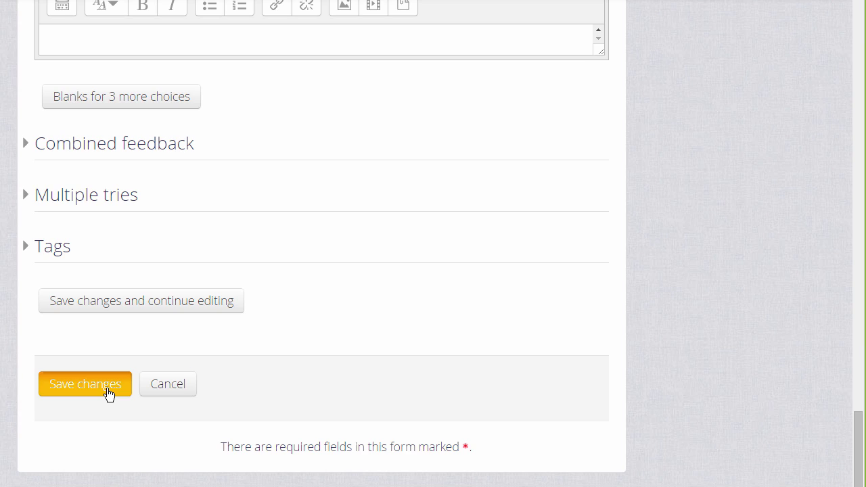
pyautogui.click(109, 394)
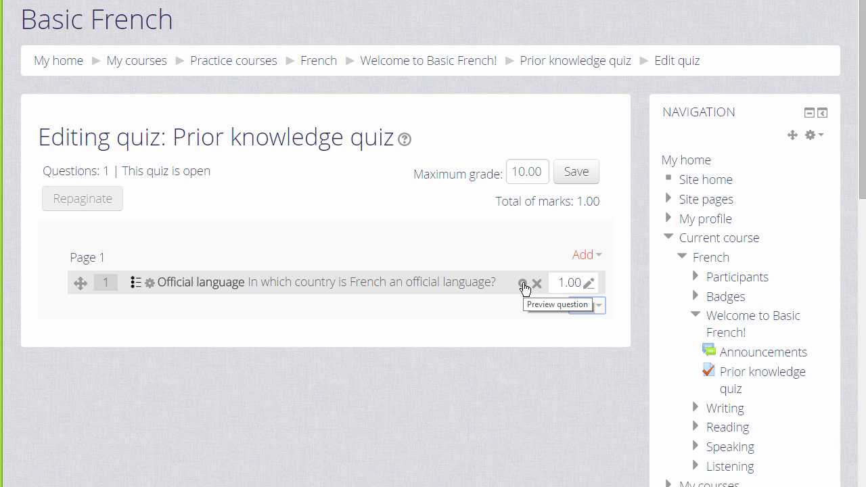
# - Preview the Official language question and open the options for adding another question below it
pyautogui.click(524, 286)
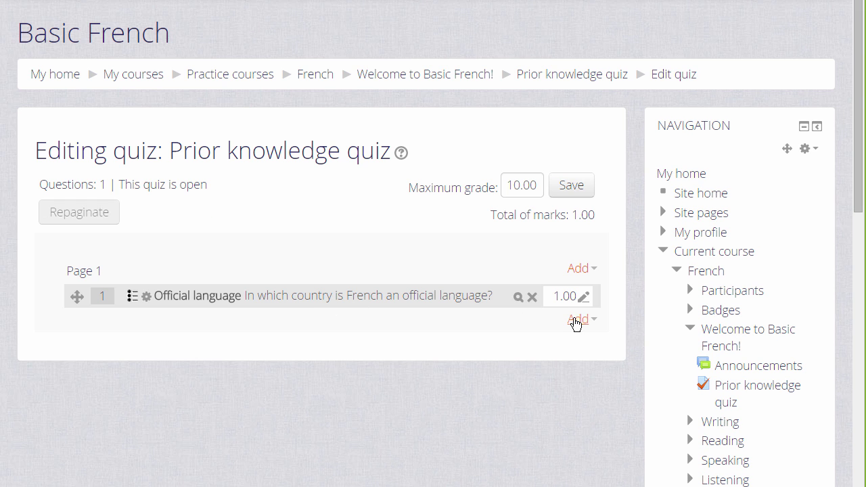
pyautogui.click(593, 324)
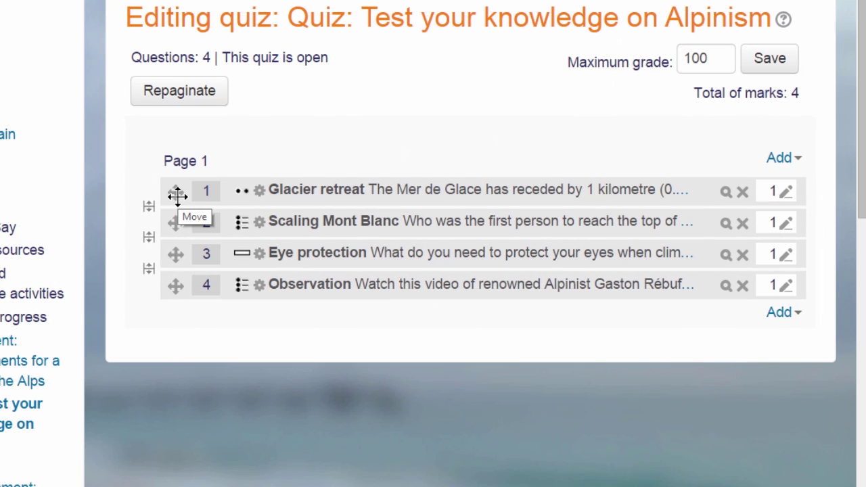
# - Move the "Glacier retreat" question to third place, after "Eye protection", in the Alpinism quiz
pyautogui.click(176, 196)
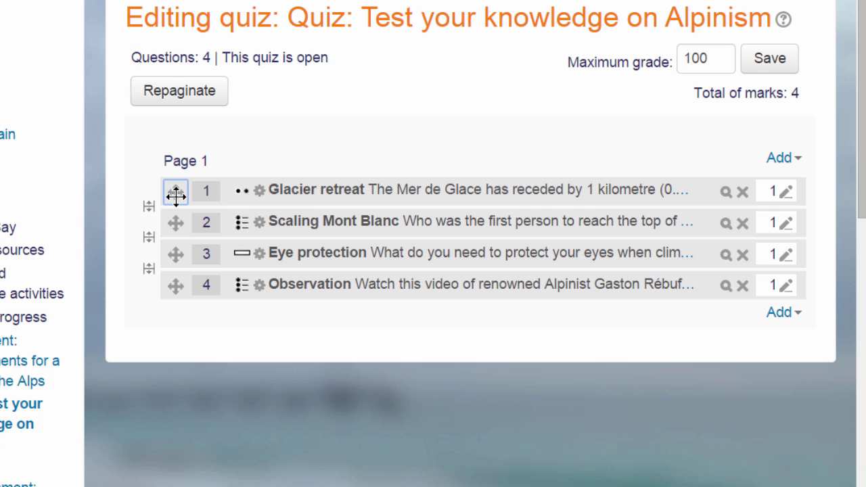
pyautogui.moveTo(176, 195); pyautogui.dragTo(172, 250)
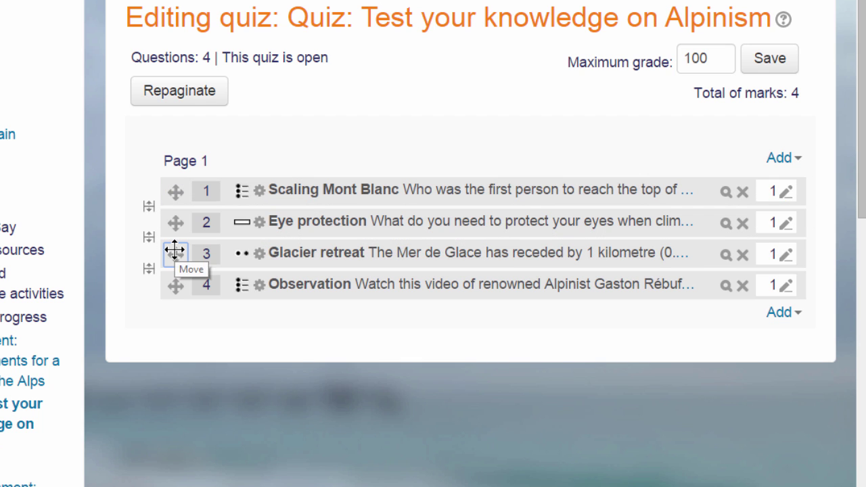